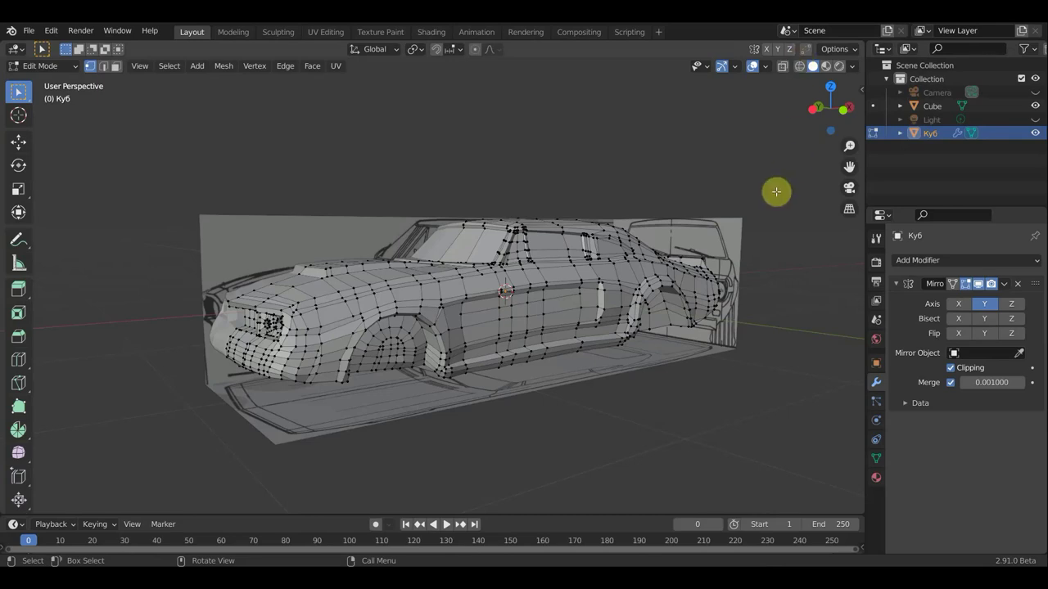
- Orbit around the half car body in Edit Mode and switch to face selection
mouse_move(774, 198)
middle_down()
mouse_move(630, 209)
mouse_move(760, 216)
mouse_move(828, 206)
mouse_move(807, 220)
mouse_move(715, 234)
mouse_move(533, 222)
mouse_move(544, 216)
middle_up()
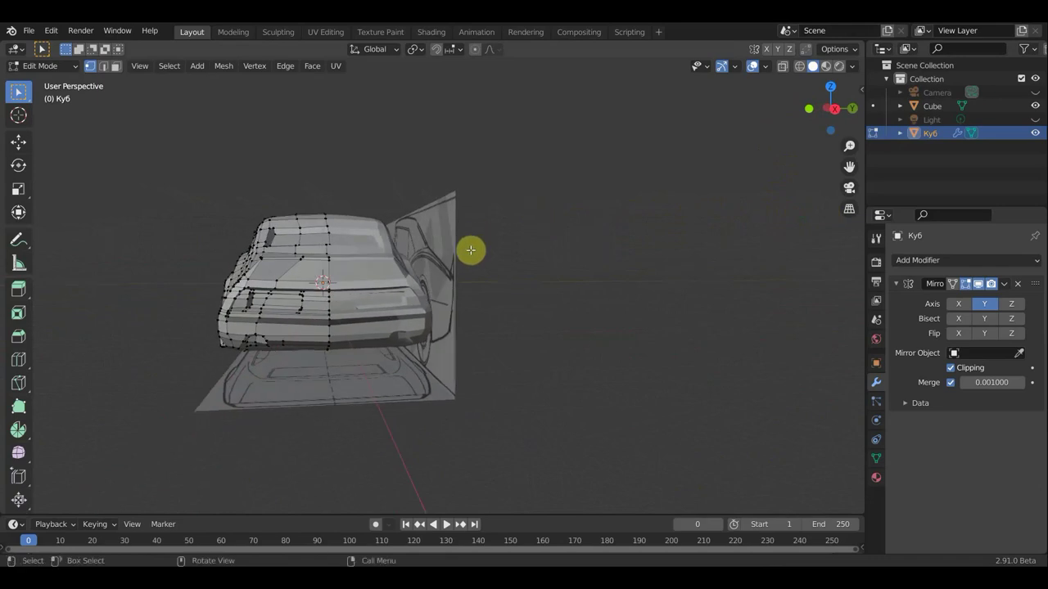
scroll(470, 249, up, 2)
middle_drag(478, 249, 482, 249)
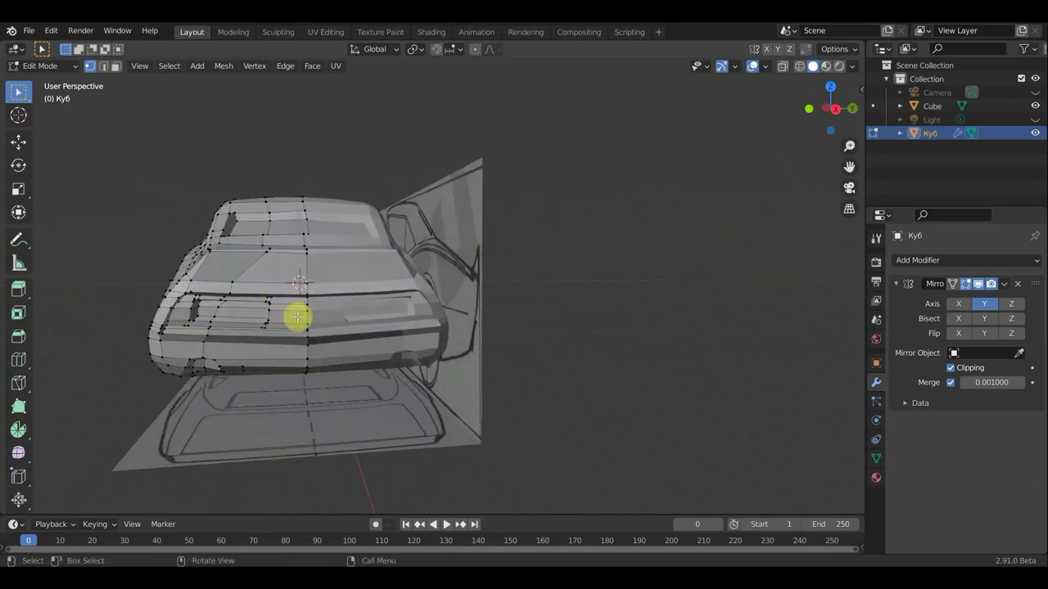
mouse_move(308, 298)
middle_down()
mouse_move(502, 303)
mouse_move(374, 300)
mouse_move(434, 303)
middle_up()
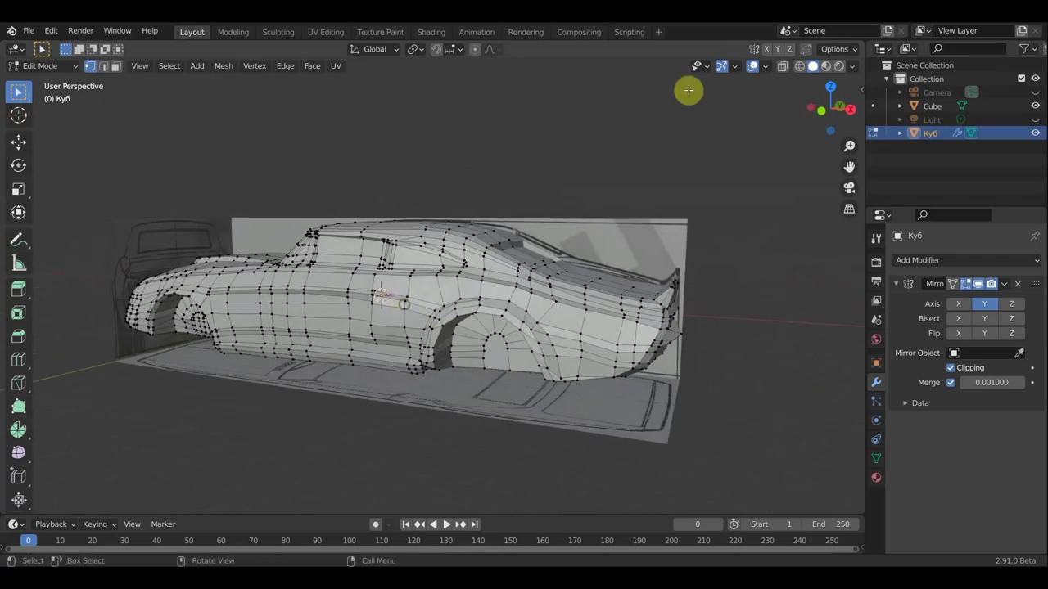
key(3)
mouse_move(848, 77)
middle_down()
mouse_move(381, 284)
mouse_move(292, 290)
mouse_move(472, 281)
mouse_move(523, 262)
middle_up()
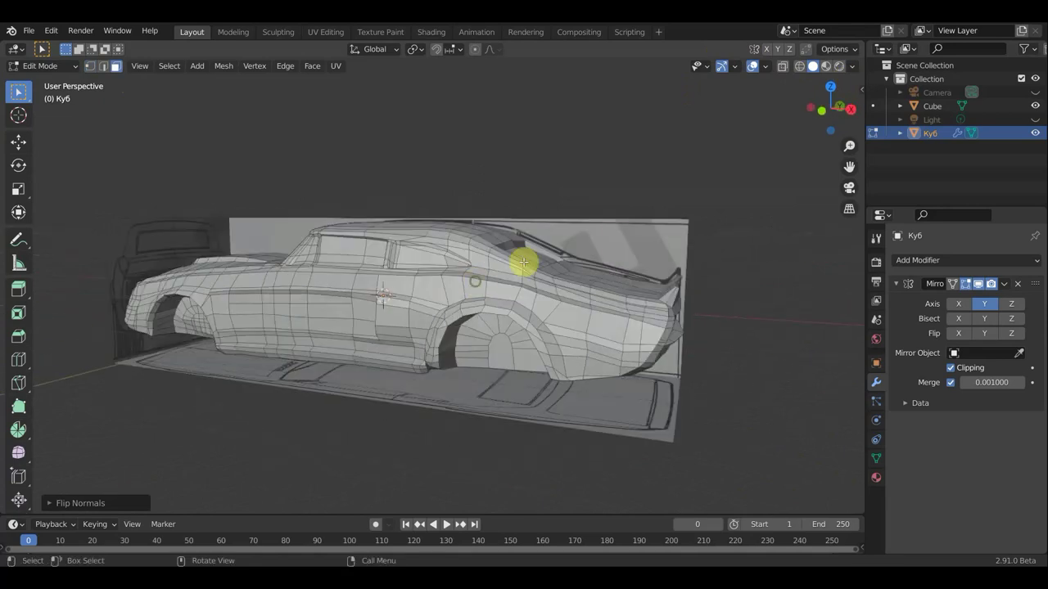
click(54, 67)
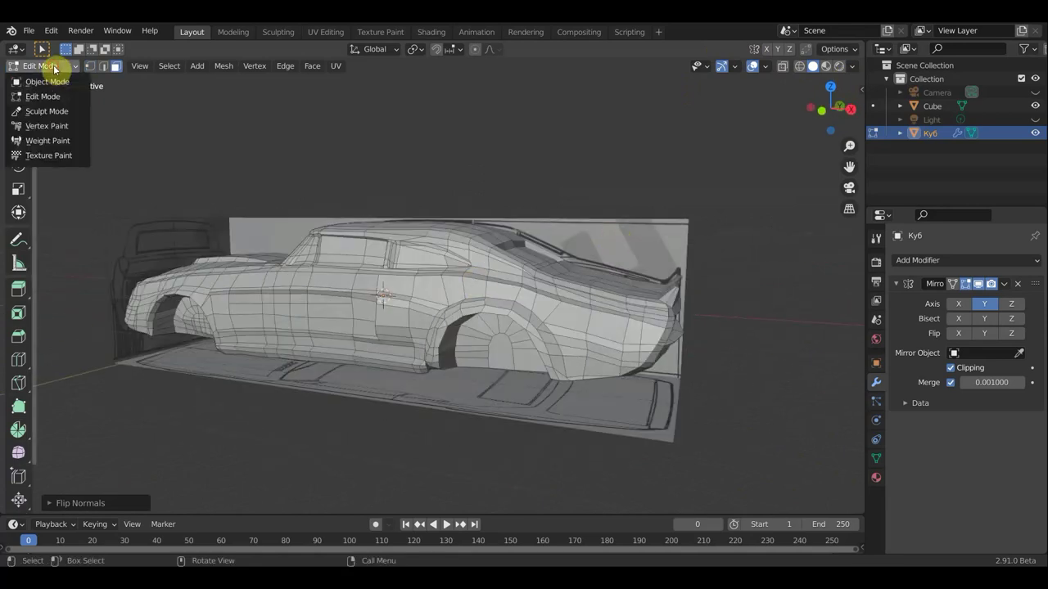
- Return to Object Mode, select the reference-image box and enter its Edit Mode
click(46, 83)
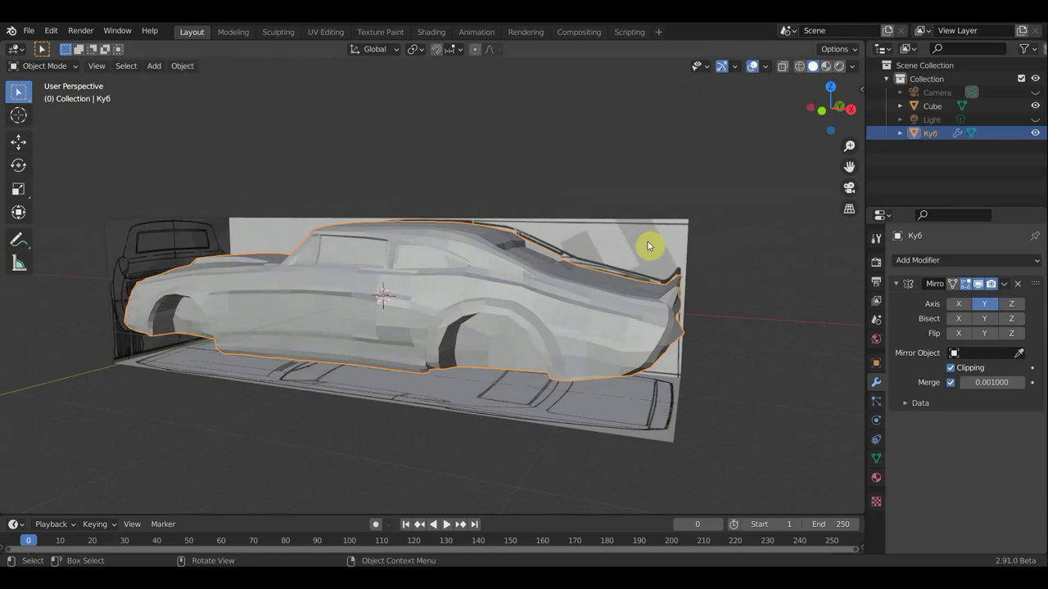
click(647, 246)
click(50, 67)
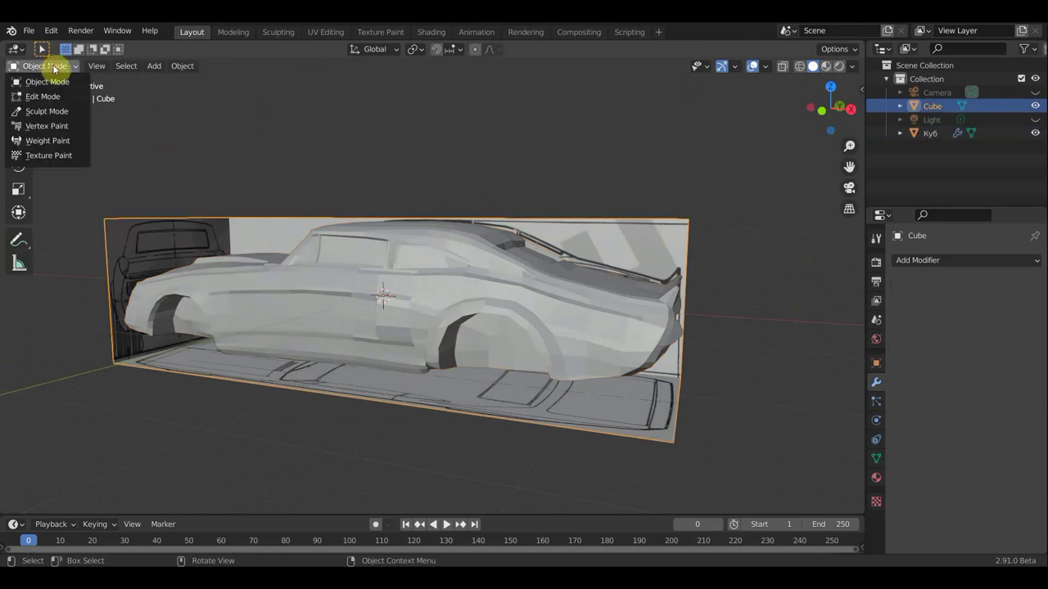
click(43, 96)
- Select the box's right end panel and flip its normal
mouse_move(414, 157)
middle_down()
mouse_move(461, 171)
mouse_move(449, 180)
mouse_move(536, 178)
mouse_move(670, 212)
middle_up()
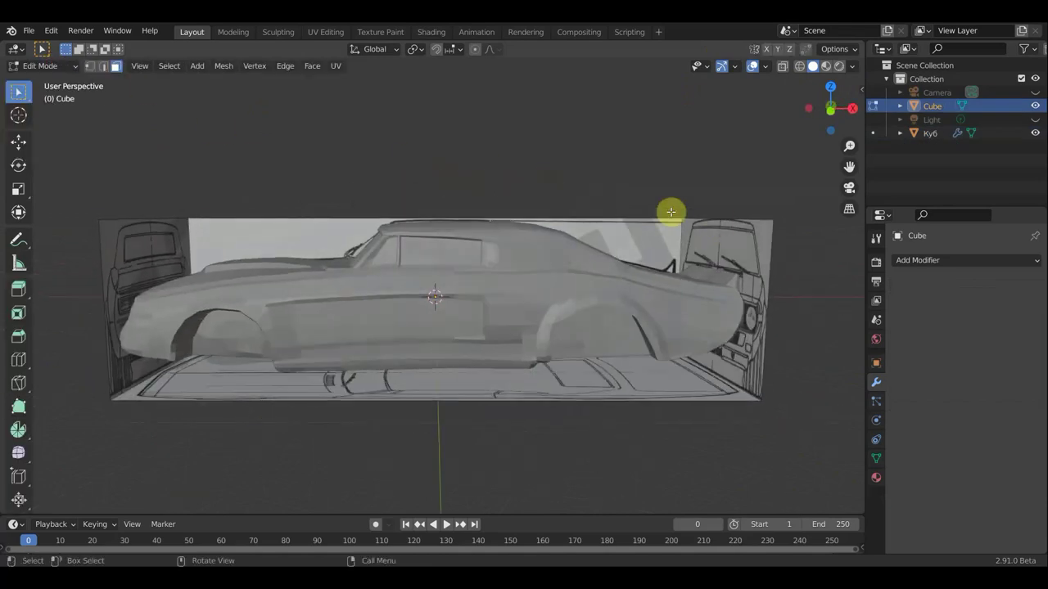
click(737, 246)
mouse_move(749, 259)
middle_down()
mouse_move(807, 262)
mouse_move(796, 259)
middle_up()
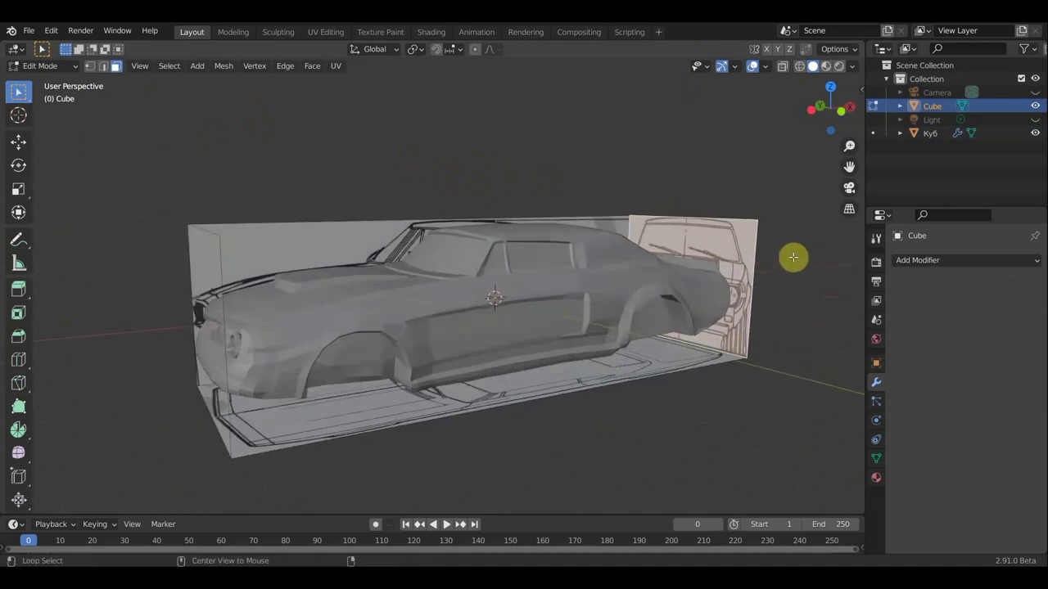
key(alt+n)
click(790, 256)
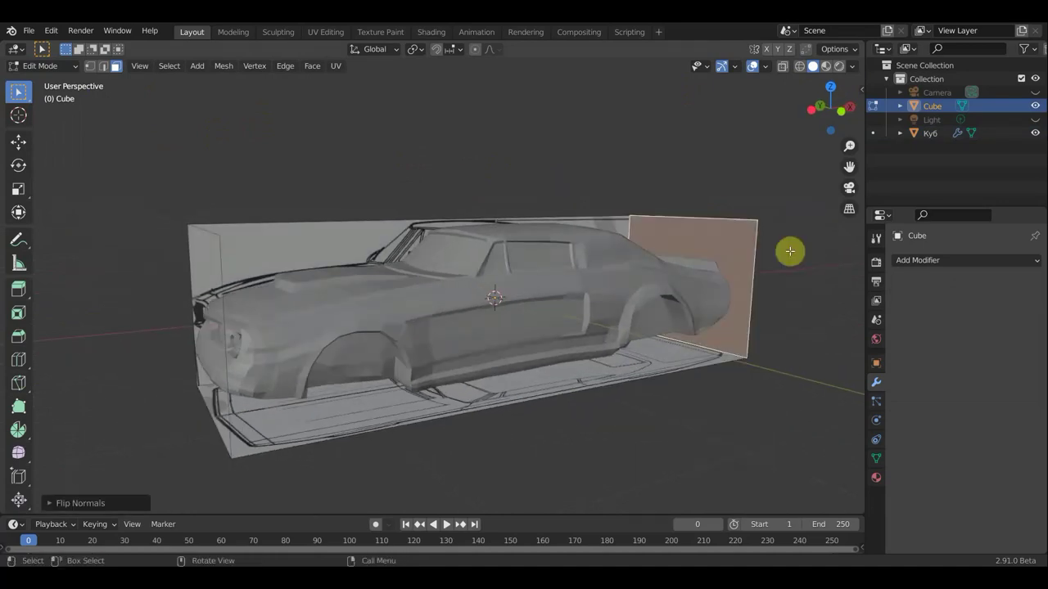
- Flip the normal of the box's front end panel, then orbit to a rear view
mouse_move(772, 260)
middle_down()
mouse_move(739, 257)
mouse_move(830, 266)
mouse_move(799, 281)
mouse_move(566, 273)
middle_up()
scroll(795, 278, up, 4)
scroll(567, 273, down, 1)
scroll(567, 271, down, 4)
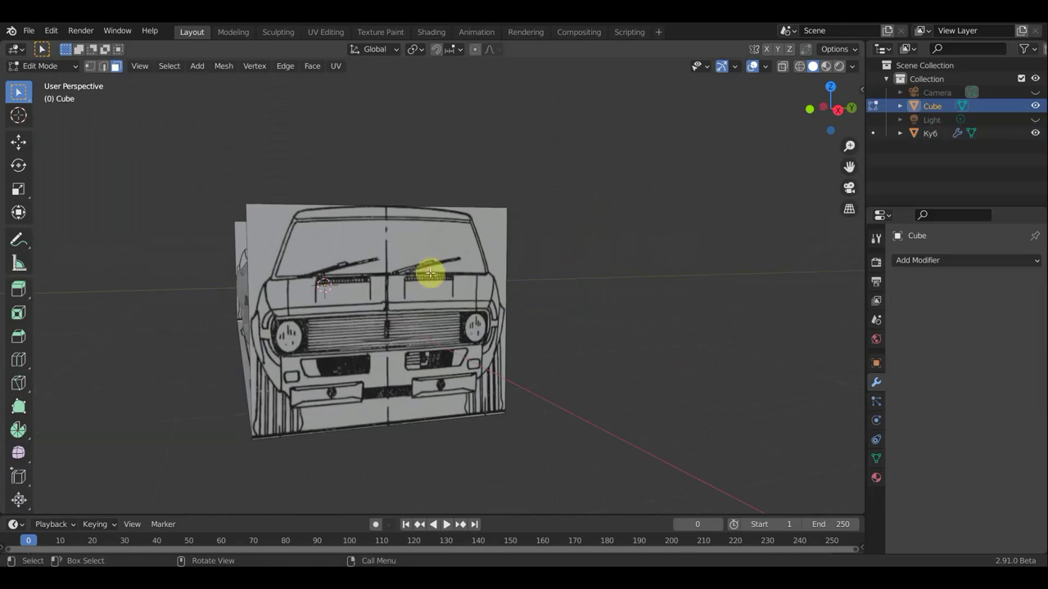
middle_drag(426, 280, 570, 295)
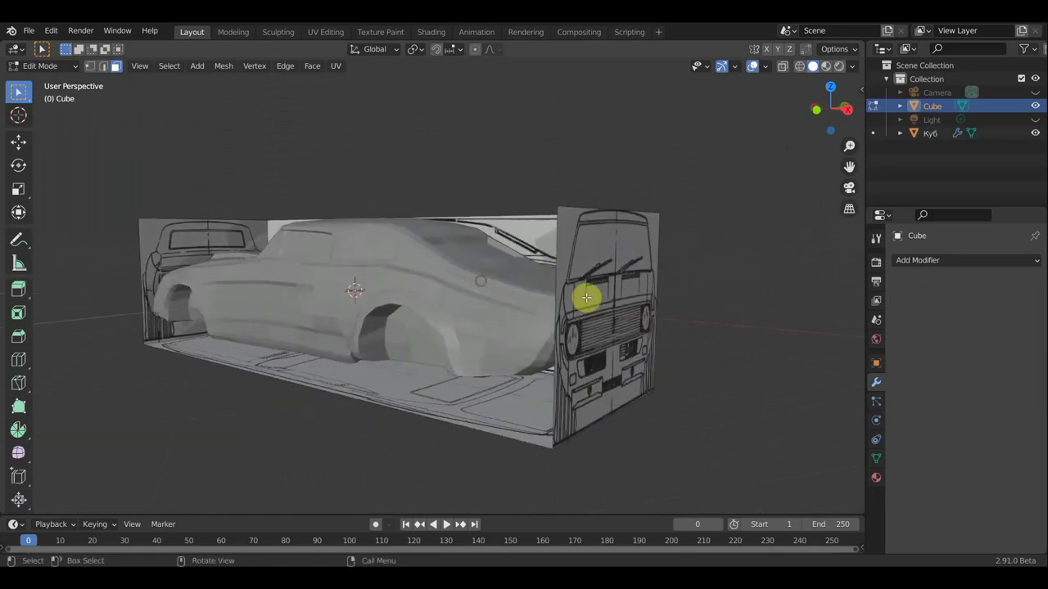
click(598, 299)
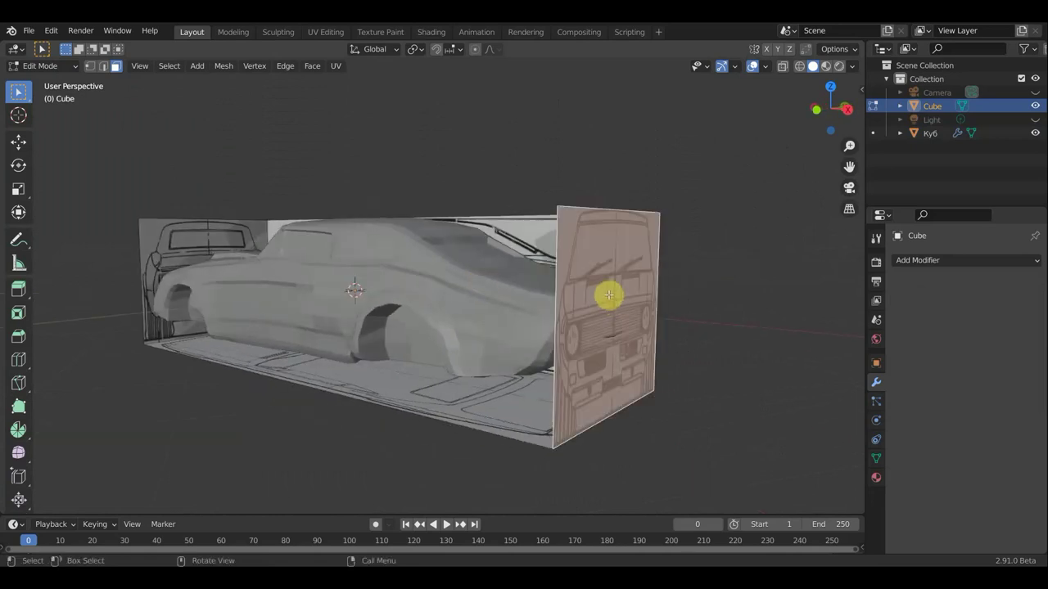
key(alt+n)
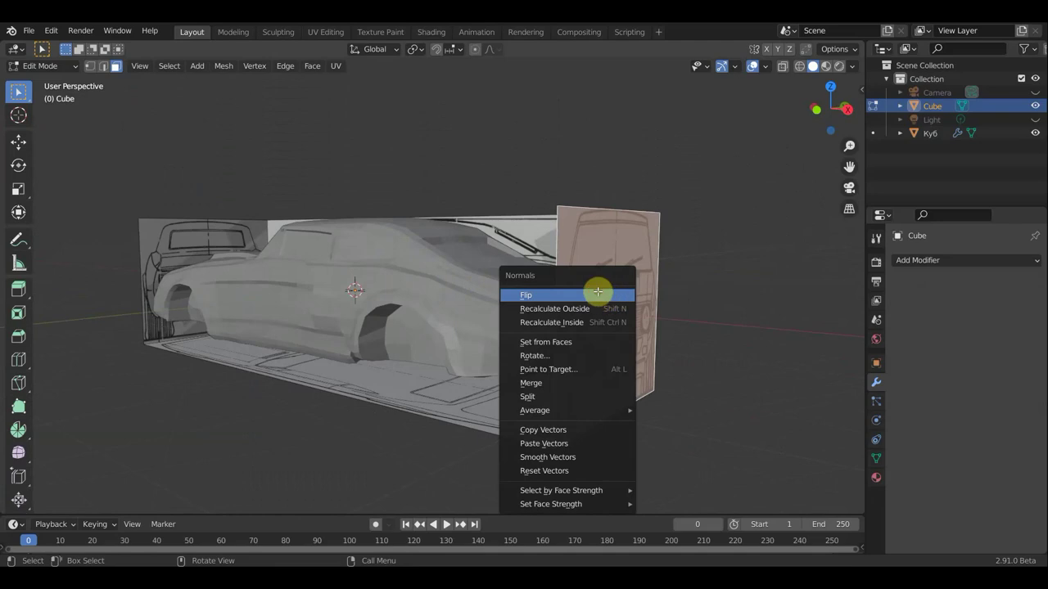
click(598, 295)
mouse_move(597, 293)
middle_down()
mouse_move(716, 297)
mouse_move(697, 299)
mouse_move(719, 316)
middle_up()
mouse_move(762, 410)
middle_down()
mouse_move(587, 388)
mouse_move(450, 388)
mouse_move(322, 407)
mouse_move(196, 386)
mouse_move(91, 393)
mouse_move(110, 384)
middle_up()
- Enable the Face Orientation overlay and orbit around the blue-tinted box and car
click(853, 67)
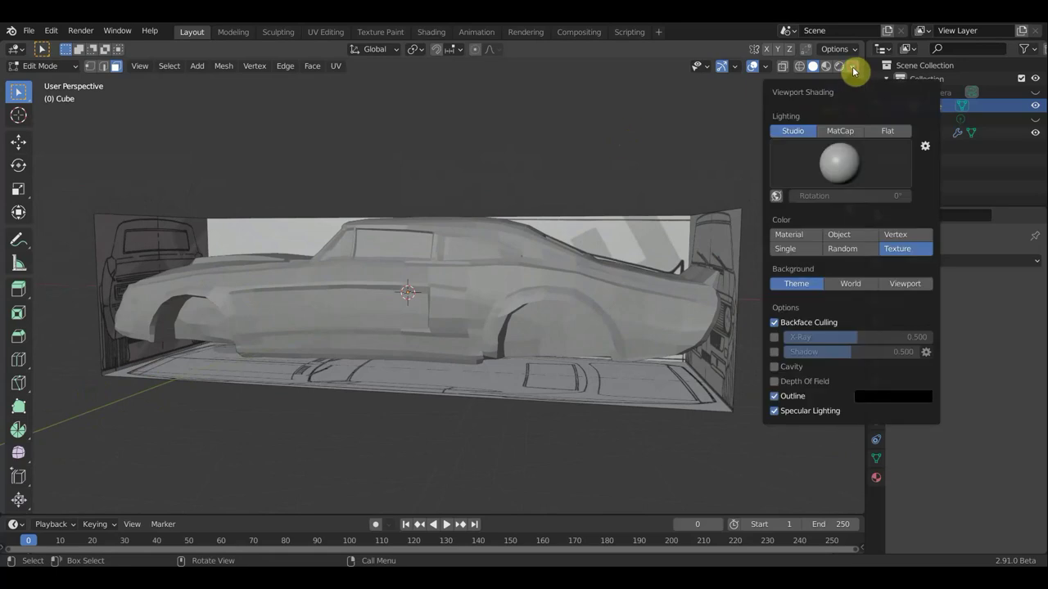
click(766, 66)
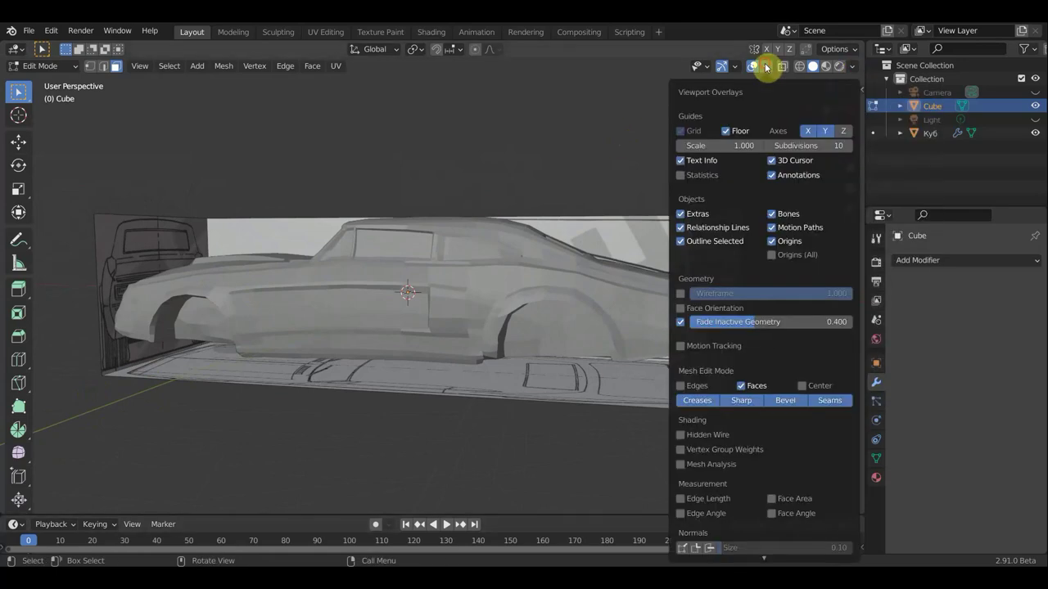
click(682, 308)
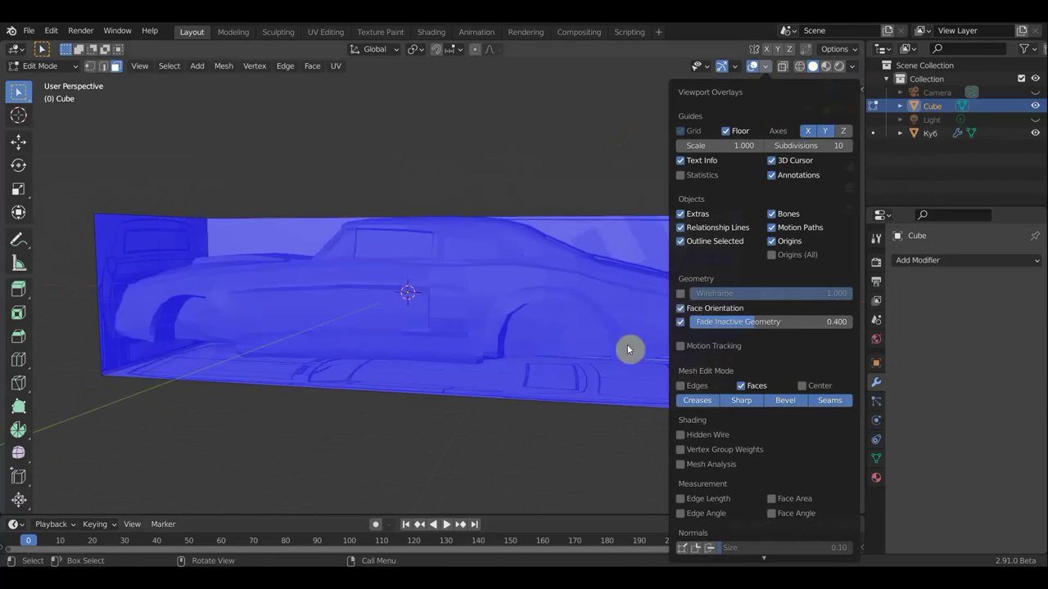
mouse_move(549, 404)
middle_down()
mouse_move(642, 418)
mouse_move(669, 409)
mouse_move(465, 411)
middle_up()
mouse_move(480, 324)
middle_down()
mouse_move(336, 325)
mouse_move(383, 330)
middle_up()
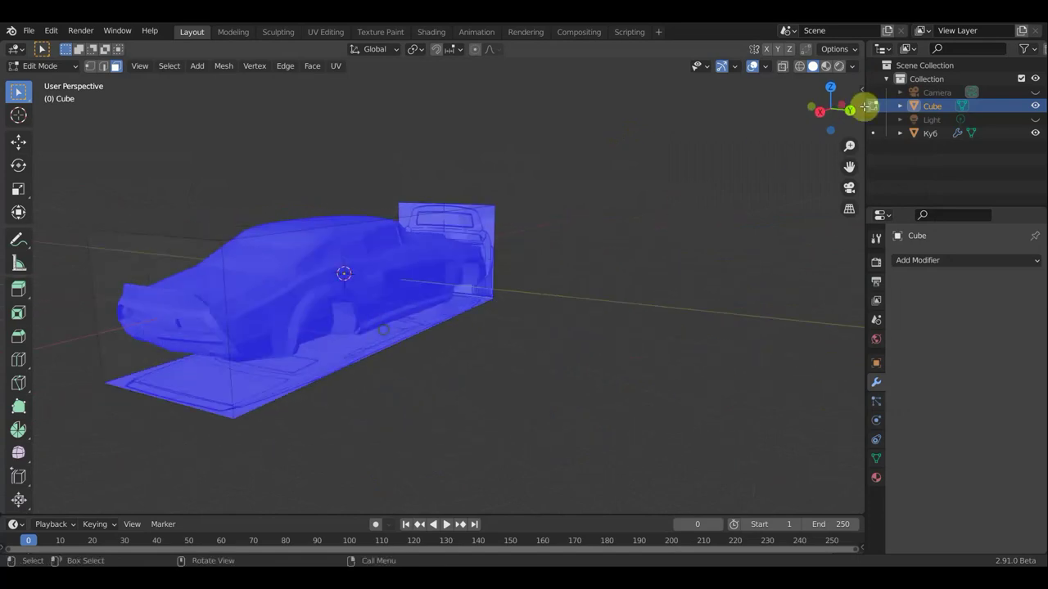
- Turn on Backface Culling and orbit to check which box panels disappear
click(854, 65)
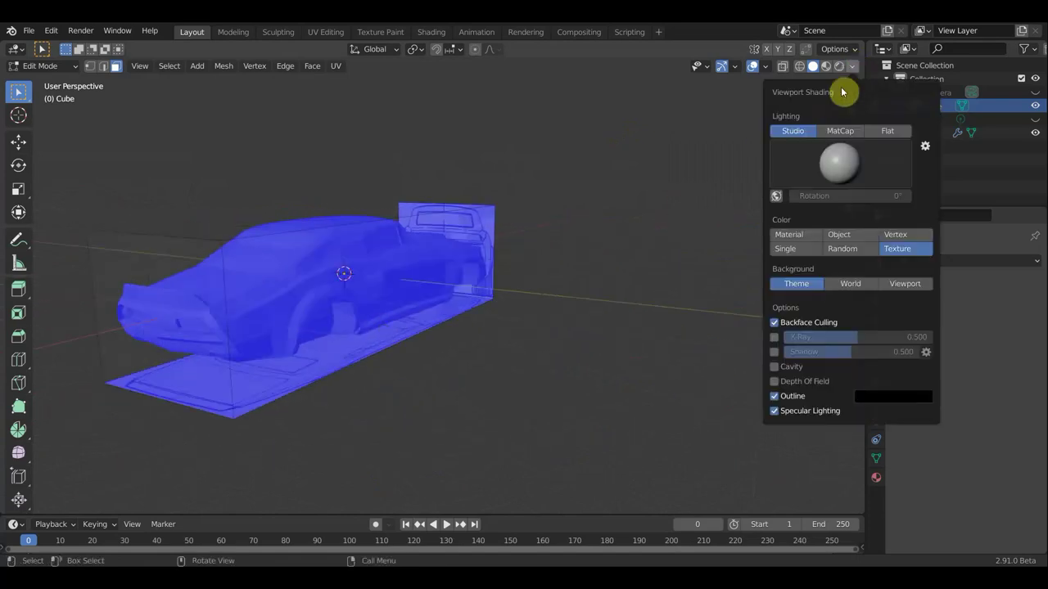
click(775, 322)
mouse_move(580, 320)
middle_down()
mouse_move(475, 320)
mouse_move(746, 320)
mouse_move(550, 317)
mouse_move(528, 322)
mouse_move(638, 316)
mouse_move(449, 337)
middle_up()
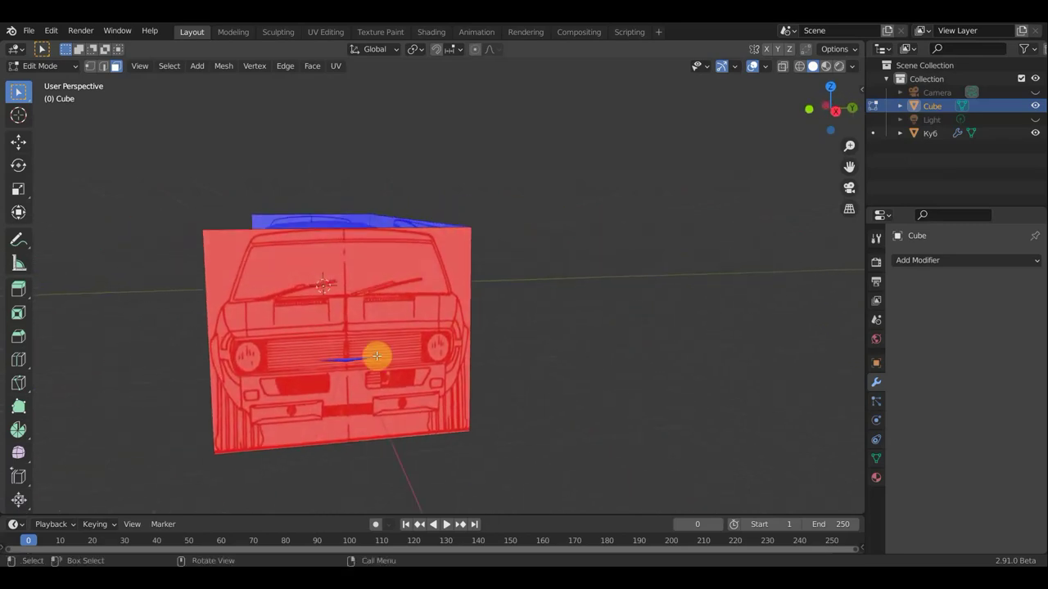
- Flip the normals of the box's front, rear and side panels, then deselect them
click(377, 355)
middle_drag(372, 351, 273, 351)
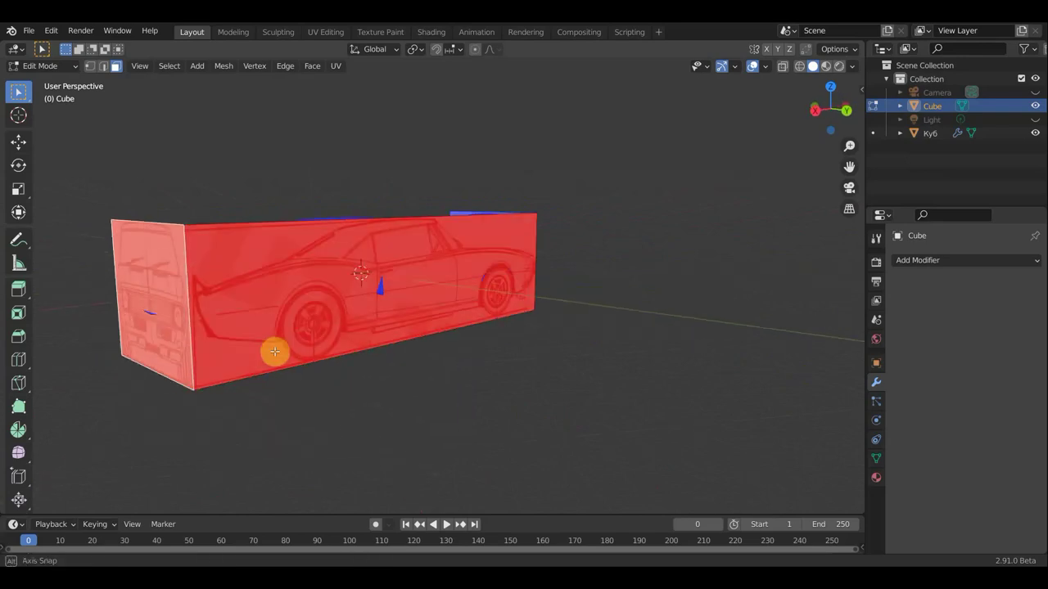
mouse_move(417, 311)
middle_down()
mouse_move(451, 316)
mouse_move(302, 335)
mouse_move(334, 331)
middle_up()
shift+click(658, 302)
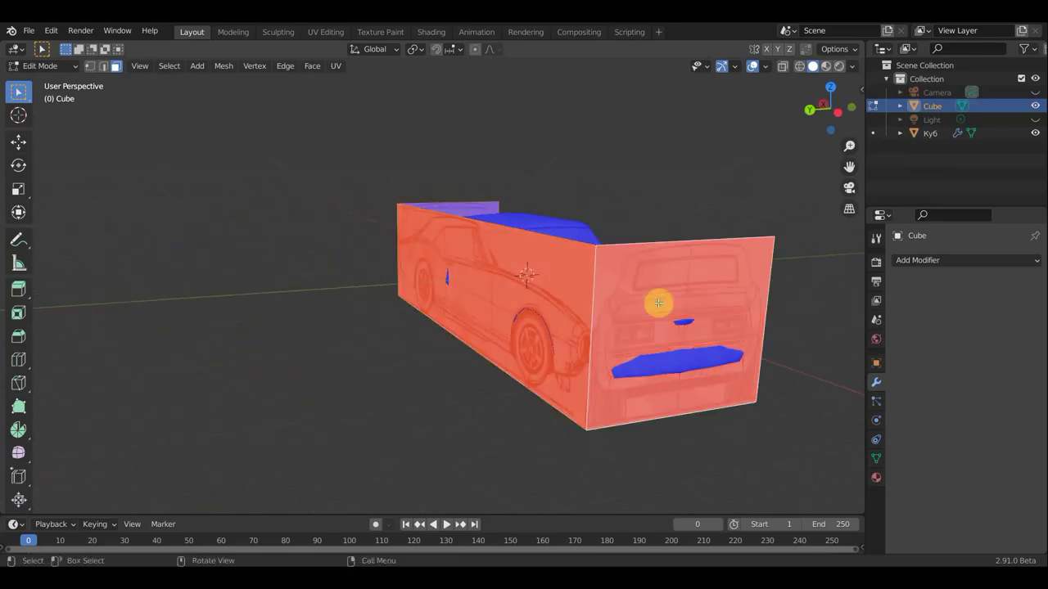
key(alt+n)
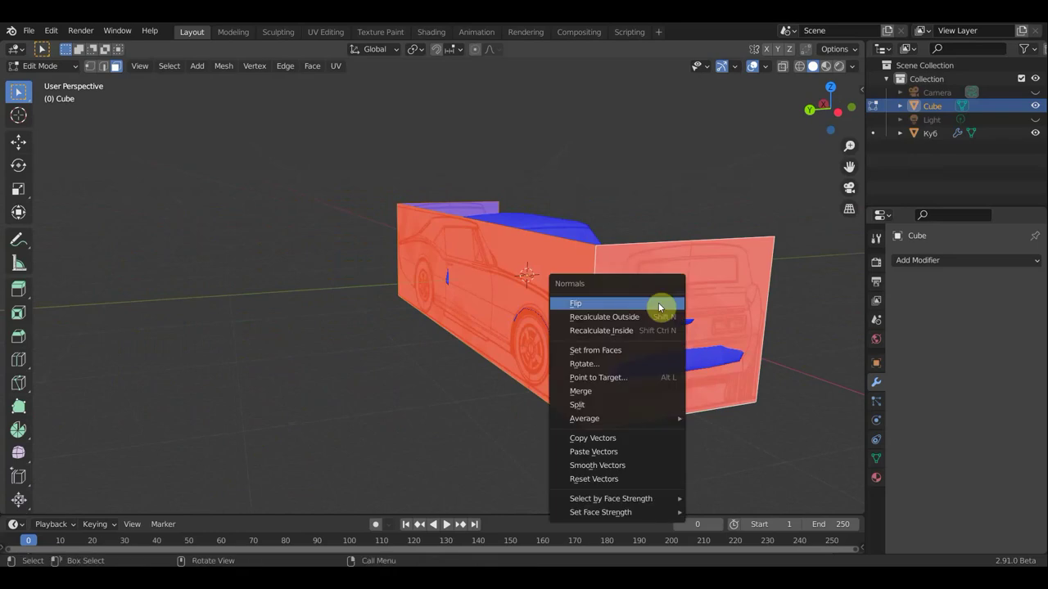
click(659, 305)
mouse_move(660, 304)
middle_down()
mouse_move(575, 313)
mouse_move(464, 304)
middle_up()
mouse_move(330, 320)
middle_down()
mouse_move(362, 316)
mouse_move(253, 302)
middle_up()
mouse_move(381, 316)
middle_down()
mouse_move(368, 316)
mouse_move(742, 324)
middle_up()
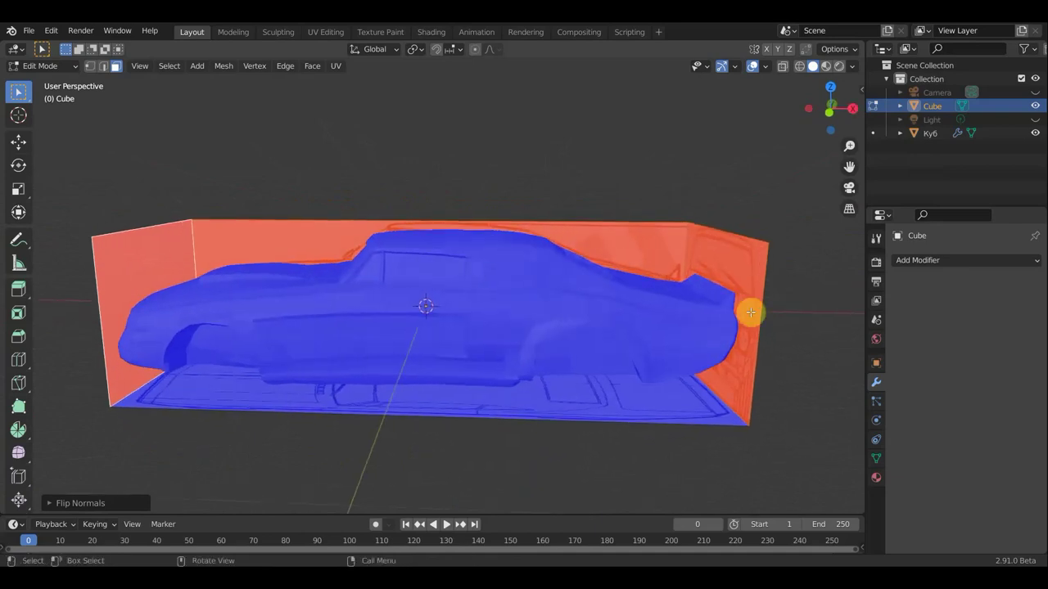
click(804, 426)
- Turn off the Face Orientation overlay and bring up the viewport shading settings
middle_drag(797, 425, 753, 421)
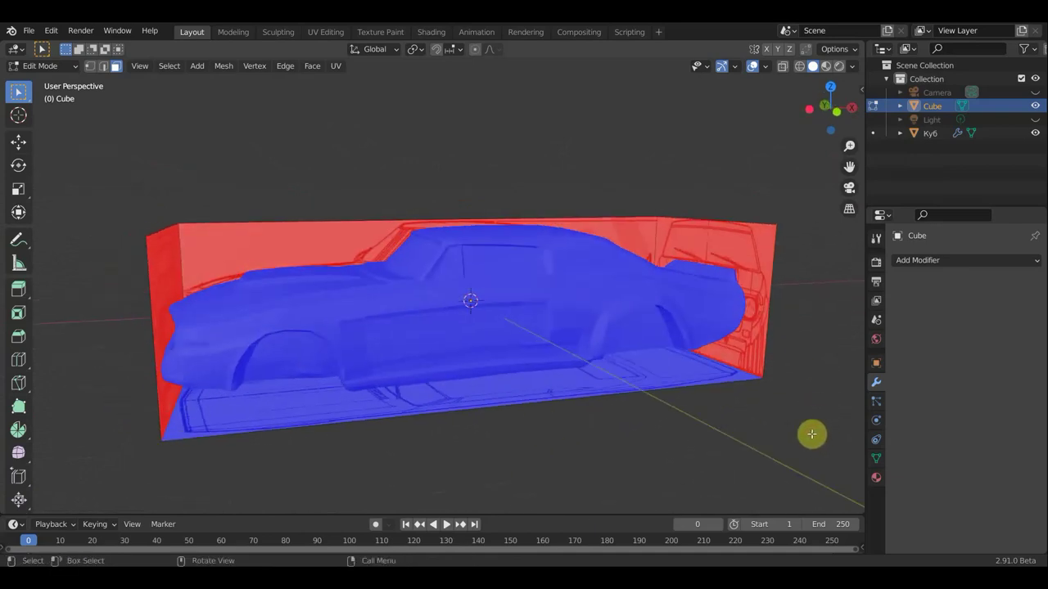
click(768, 68)
click(680, 309)
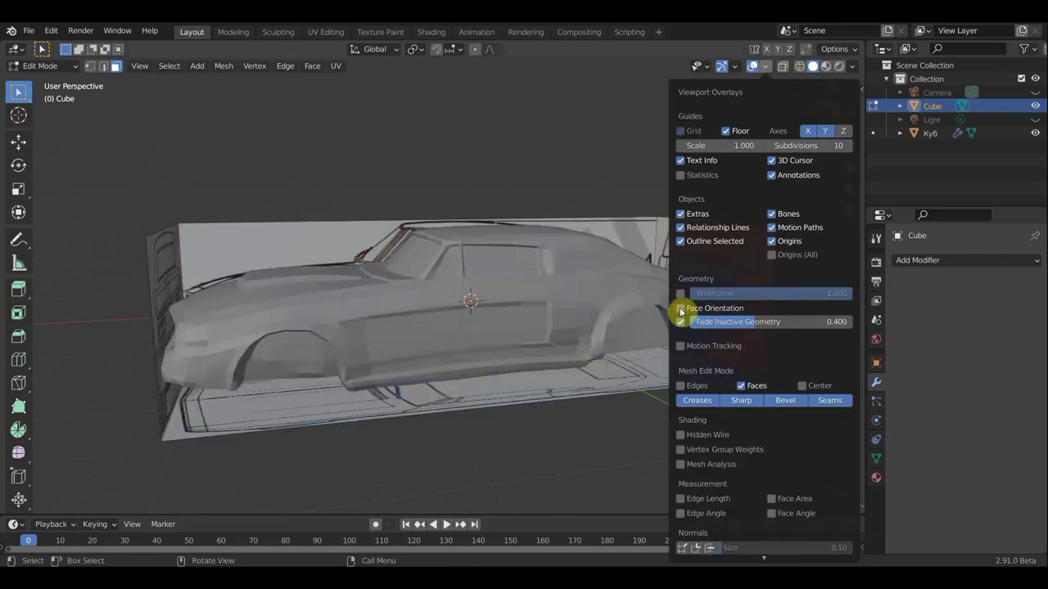
mouse_move(561, 455)
middle_down()
mouse_move(188, 447)
mouse_move(485, 431)
mouse_move(283, 431)
mouse_move(432, 426)
mouse_move(513, 443)
mouse_move(477, 444)
mouse_move(642, 445)
mouse_move(524, 447)
mouse_move(675, 311)
middle_up()
click(852, 66)
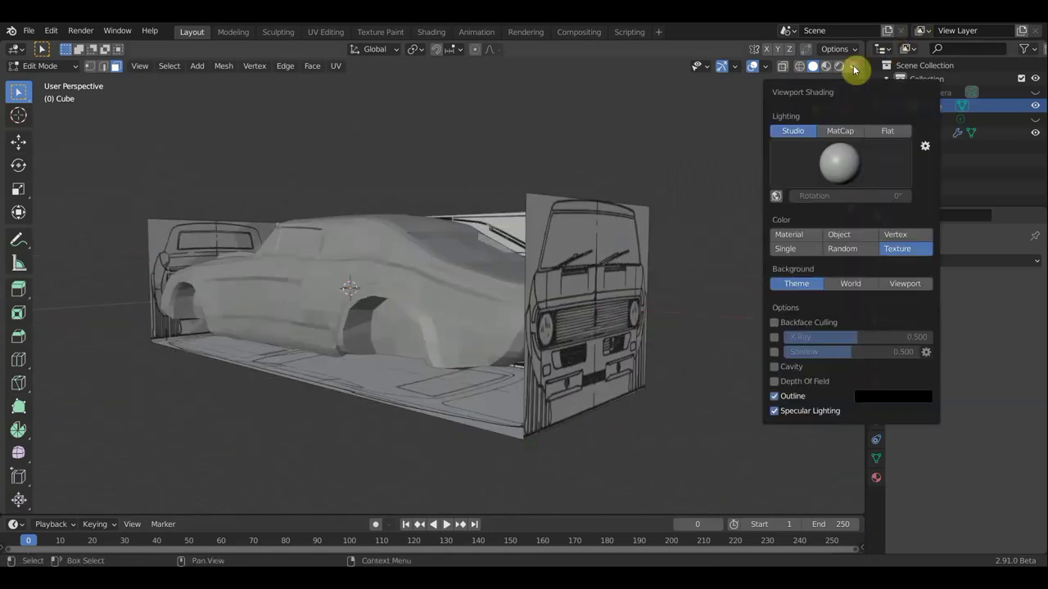
- Enable Backface Culling and view the car from a straight side view
click(774, 327)
mouse_move(673, 358)
middle_down()
mouse_move(757, 369)
mouse_move(671, 282)
middle_up()
mouse_move(392, 258)
middle_down()
mouse_move(379, 273)
mouse_move(540, 250)
mouse_move(631, 257)
mouse_move(351, 245)
middle_up()
scroll(378, 267, up, 2)
scroll(353, 246, down, 2)
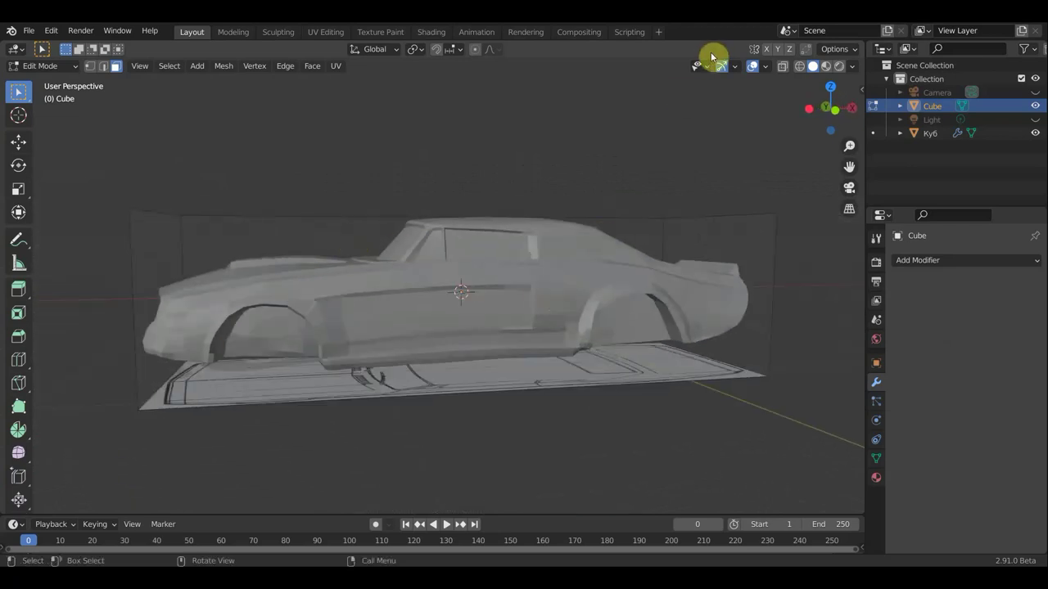
- Turn Face Orientation back on and switch Backface Culling off
click(765, 68)
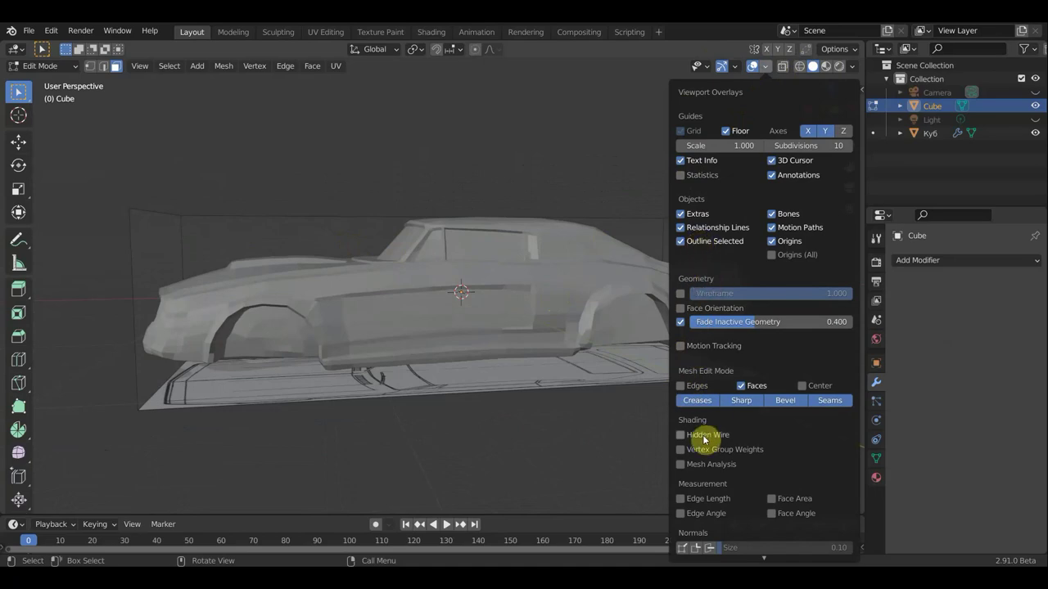
click(680, 309)
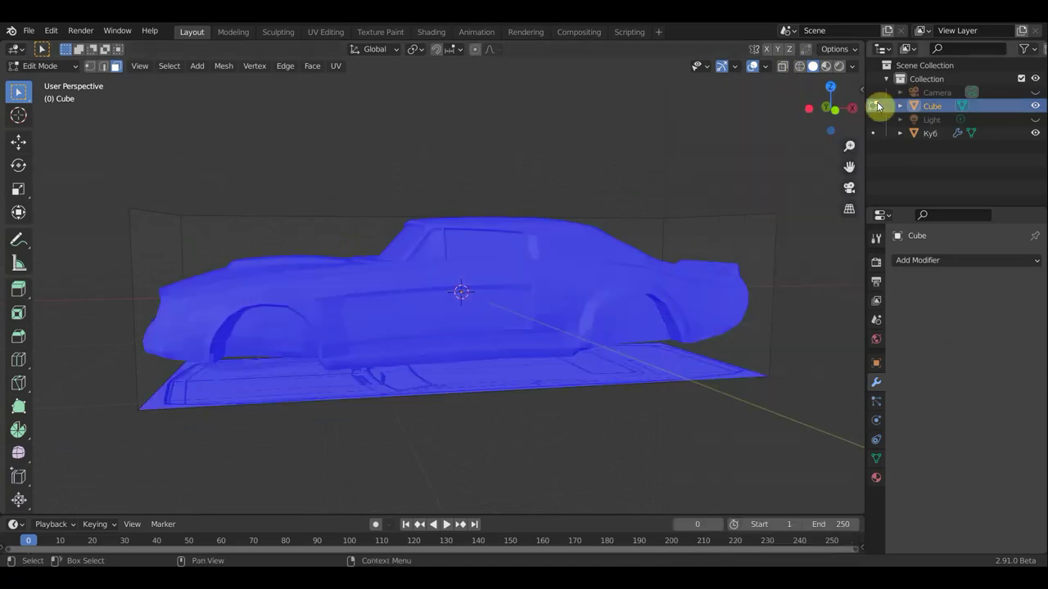
click(852, 66)
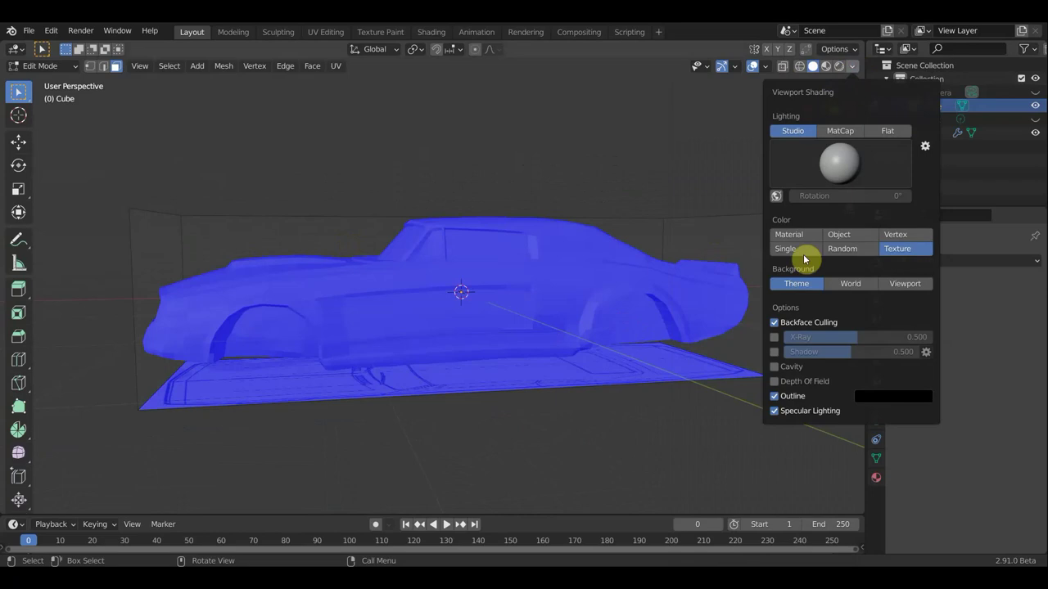
click(775, 324)
- Flip the normals of the box's front, side and rear panels again, then deselect
middle_drag(661, 322, 512, 330)
click(554, 327)
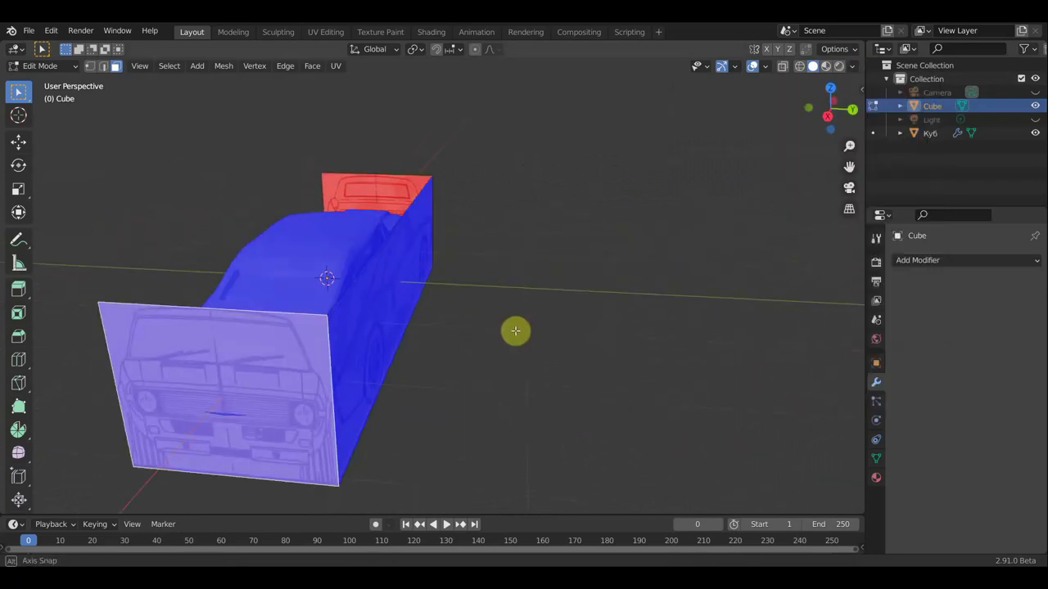
shift+click(407, 268)
mouse_move(398, 243)
middle_down()
mouse_move(510, 234)
mouse_move(379, 222)
mouse_move(543, 274)
middle_up()
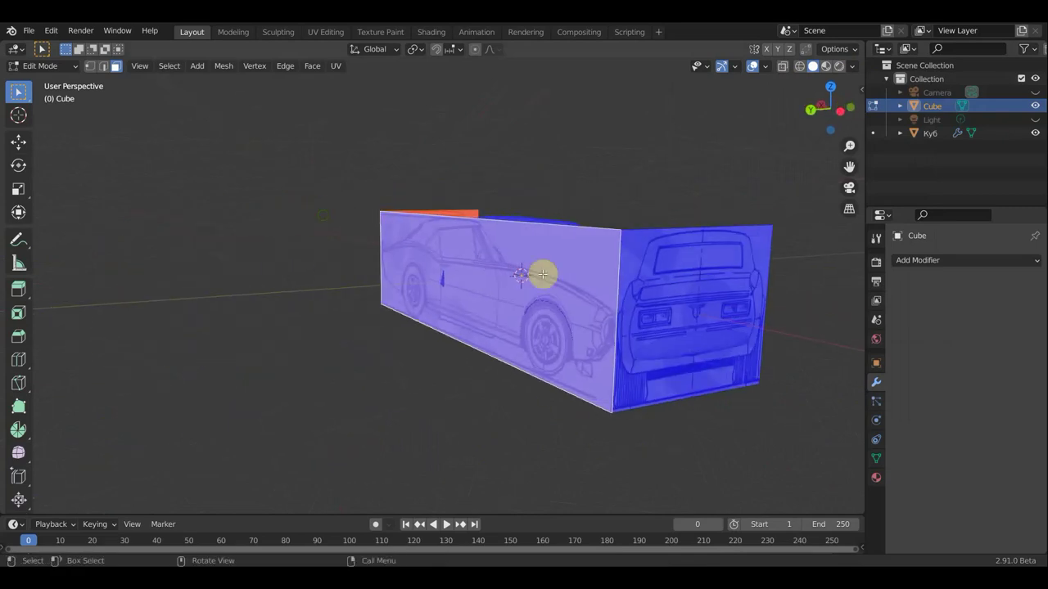
shift+click(684, 293)
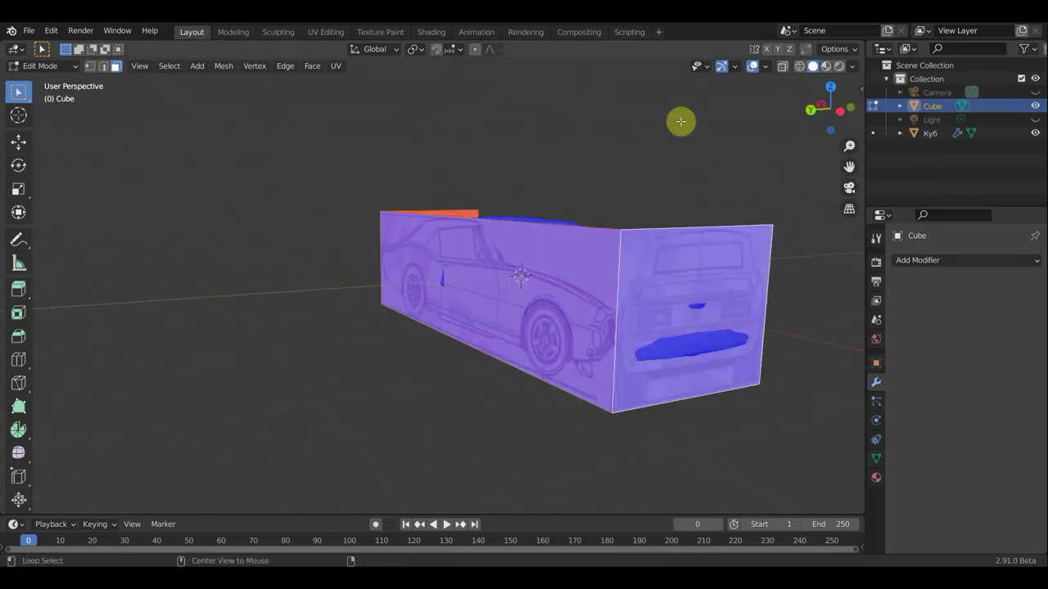
key(alt+n)
click(681, 125)
mouse_move(680, 120)
middle_down()
mouse_move(613, 145)
mouse_move(497, 139)
mouse_move(502, 171)
mouse_move(477, 171)
mouse_move(532, 173)
mouse_move(589, 267)
mouse_move(636, 267)
middle_up()
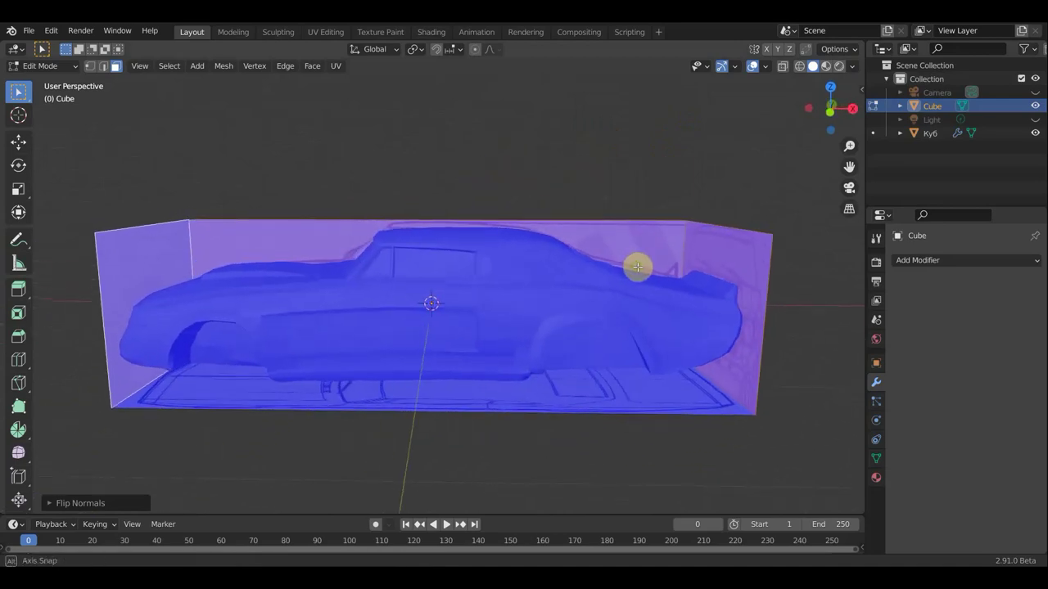
click(749, 184)
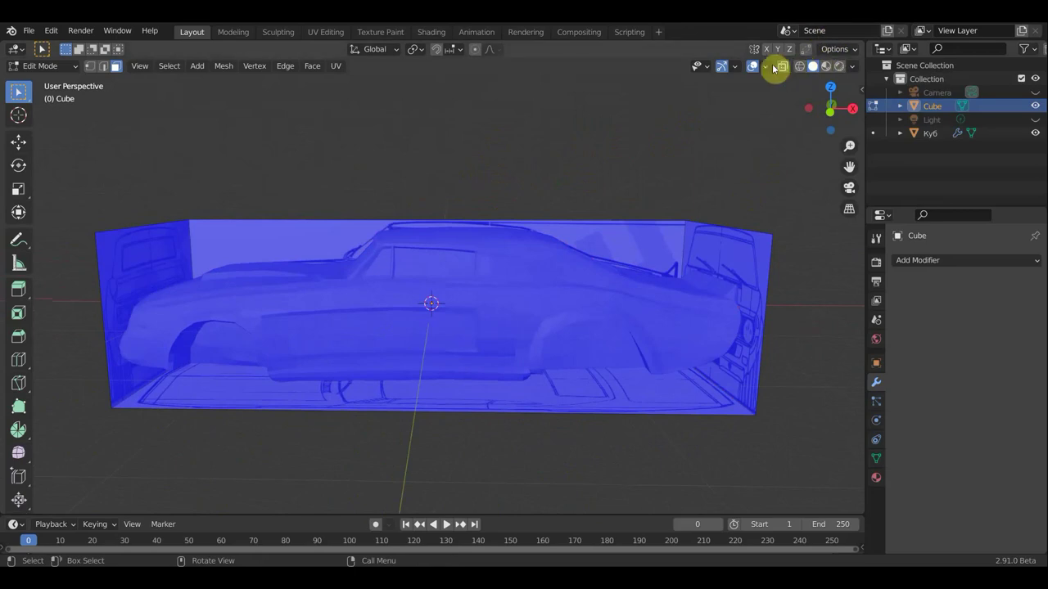
- Turn off Face Orientation, check the shading settings and orbit the grey car inside its reference box
click(768, 67)
click(682, 308)
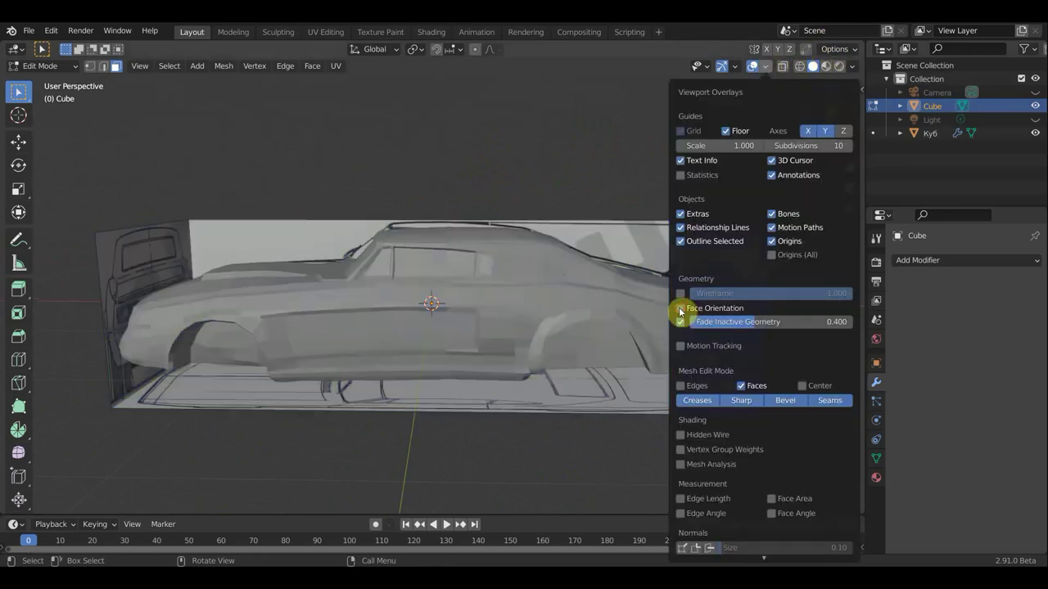
mouse_move(651, 151)
middle_down()
mouse_move(501, 150)
mouse_move(594, 197)
mouse_move(440, 217)
mouse_move(335, 215)
mouse_move(427, 214)
mouse_move(368, 208)
mouse_move(832, 76)
middle_up()
click(852, 70)
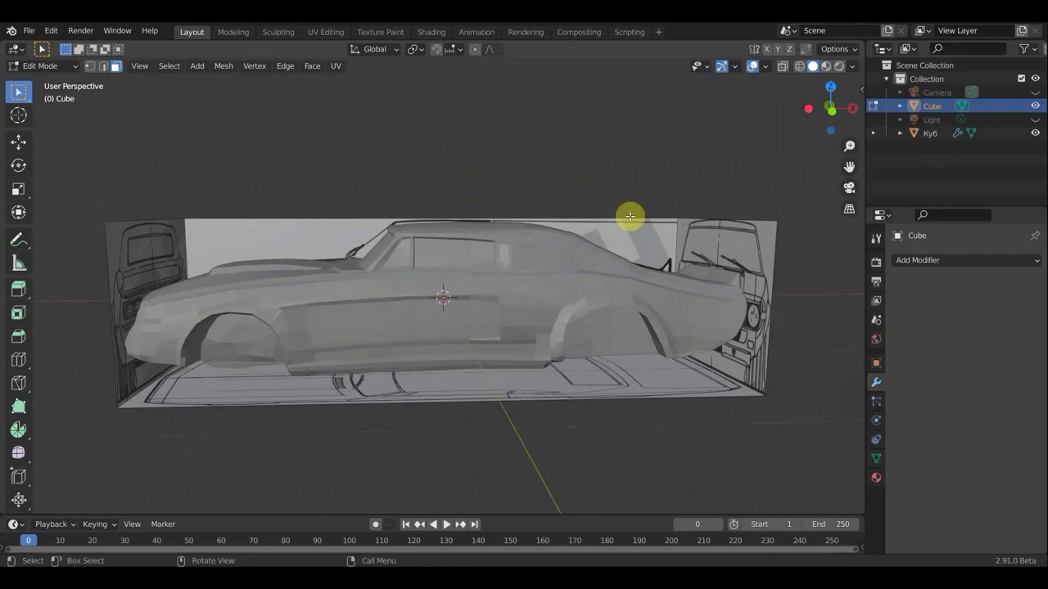
middle_drag(619, 182, 515, 183)
mouse_move(489, 181)
middle_down()
mouse_move(592, 187)
mouse_move(439, 194)
mouse_move(765, 188)
middle_up()
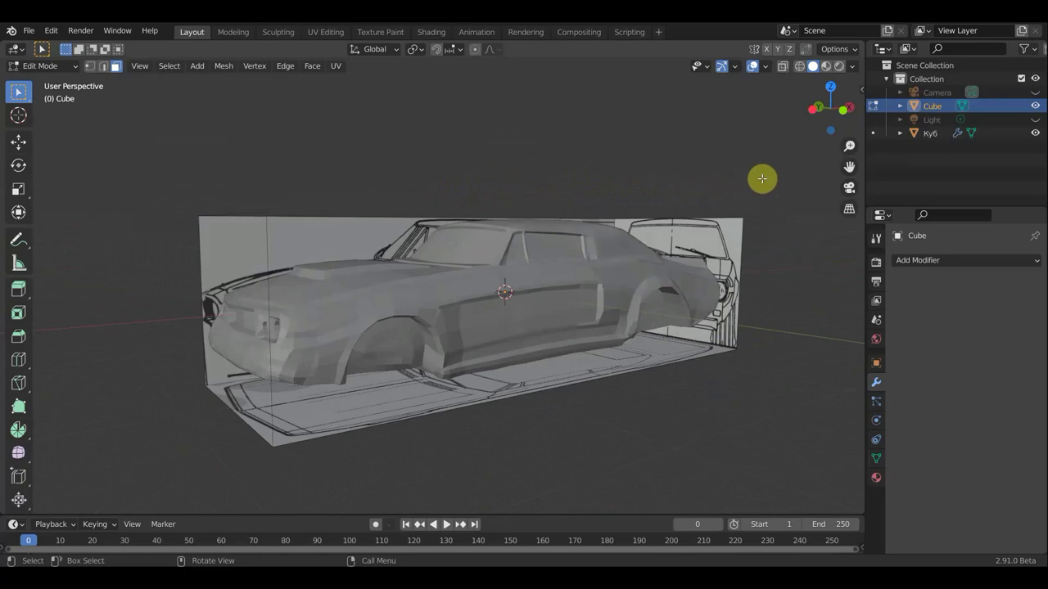
key(alt+z)
key(alt+z)
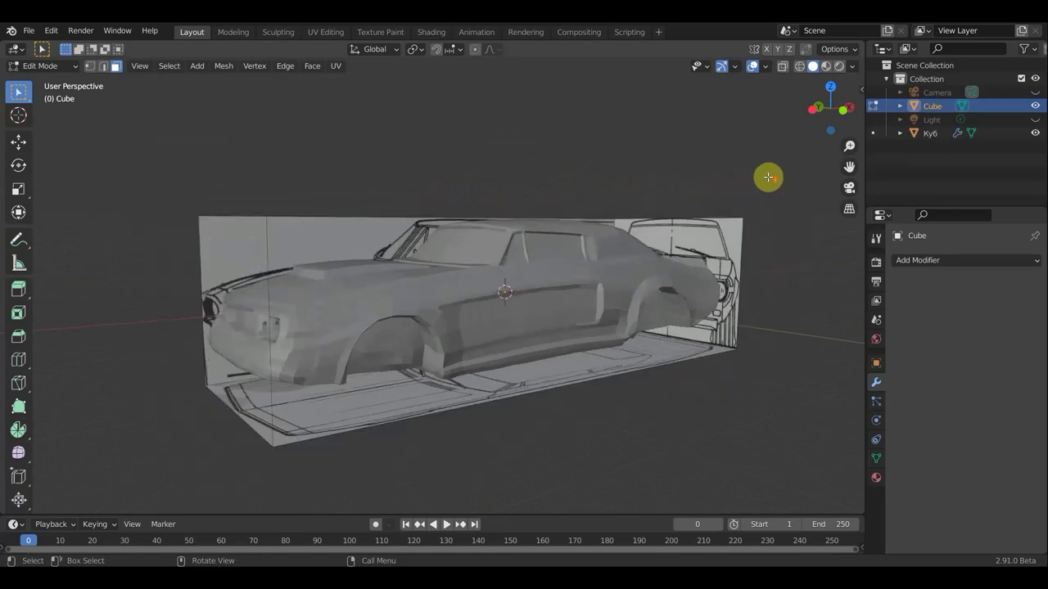